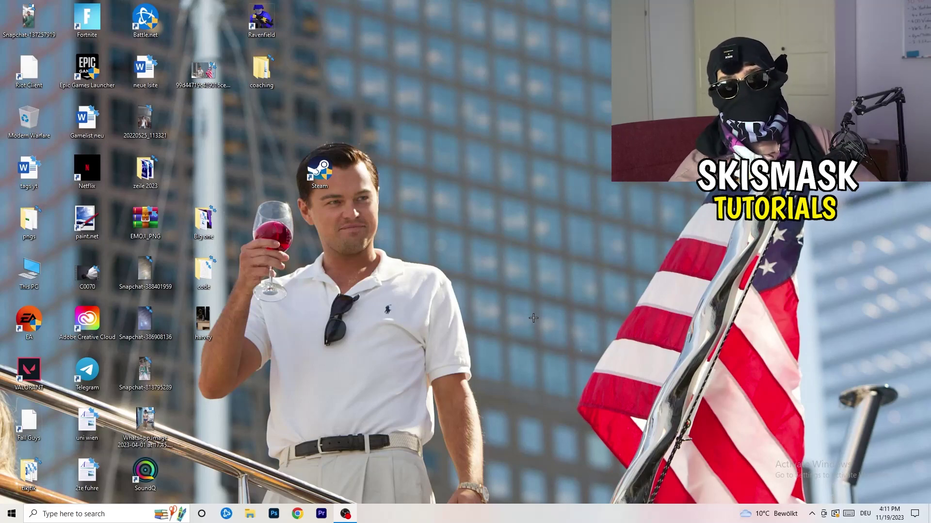
Step: Open the NVIDIA Control Panel, examine the display resolution and refresh rate page, and close the panel
{"action": "right_click", "coordinate": [457, 214]}
{"action": "right_click", "coordinate": [532, 157]}
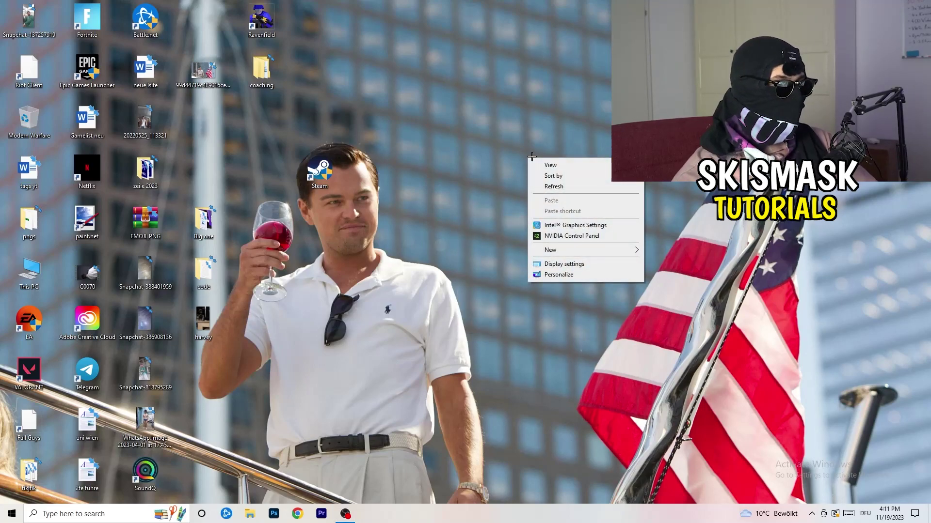
{"action": "left_click", "coordinate": [582, 236]}
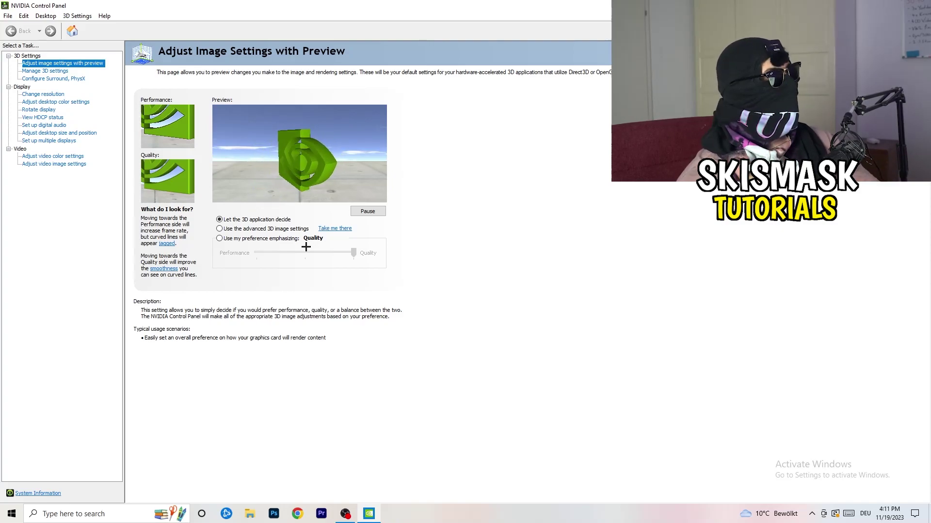
{"action": "left_click", "coordinate": [36, 95]}
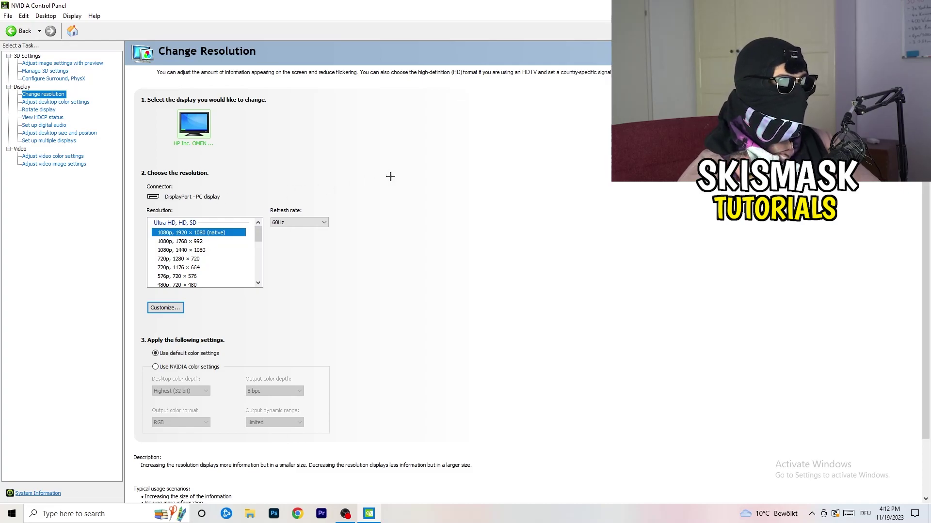
{"action": "left_click", "coordinate": [919, 5]}
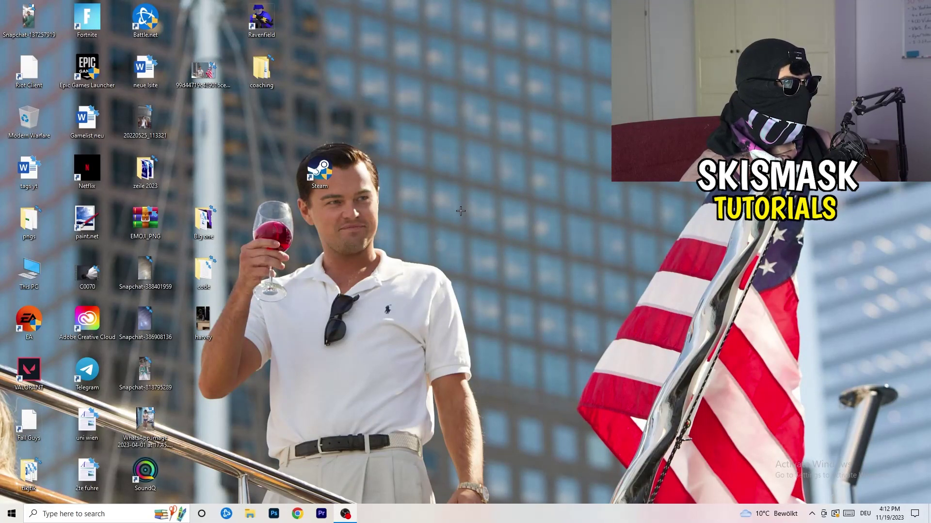
Step: Open the Windows display settings and review the scaling options for text, apps and other items
{"action": "left_click", "coordinate": [11, 513]}
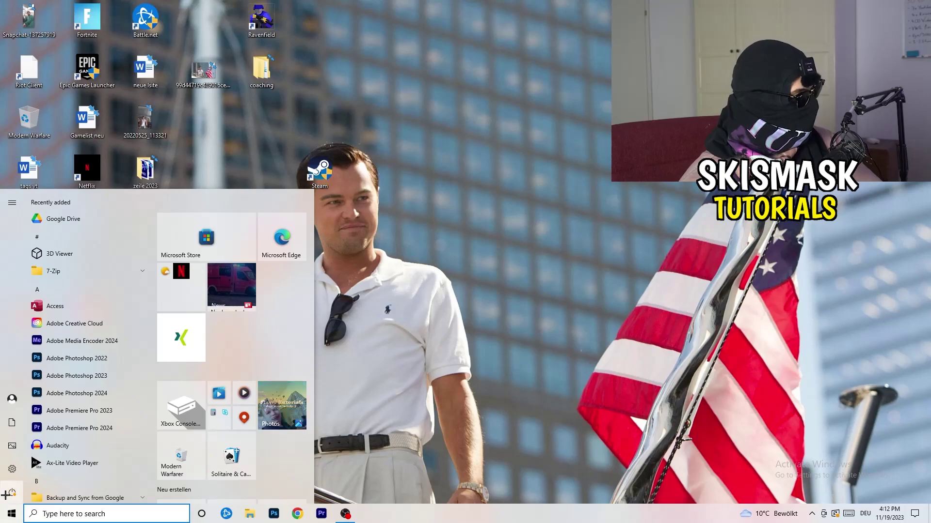
{"action": "left_click", "coordinate": [16, 472]}
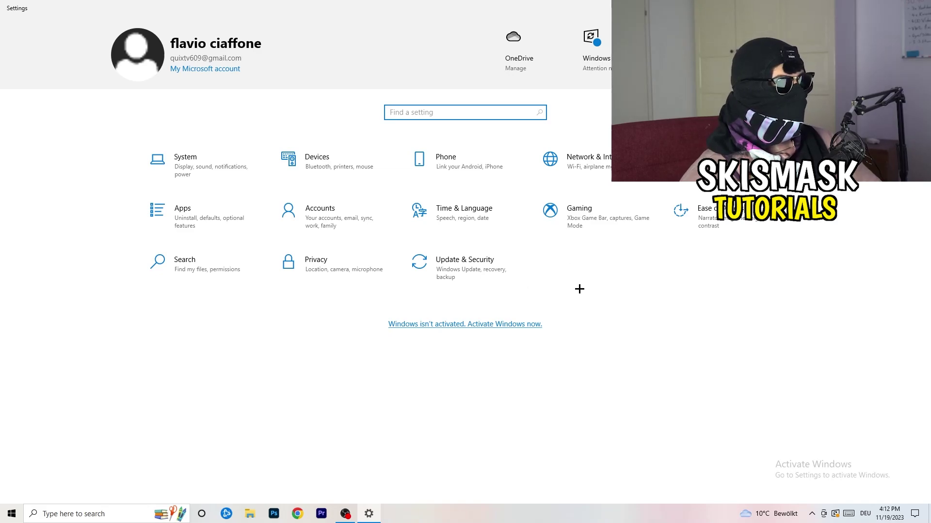
{"action": "left_click", "coordinate": [228, 168]}
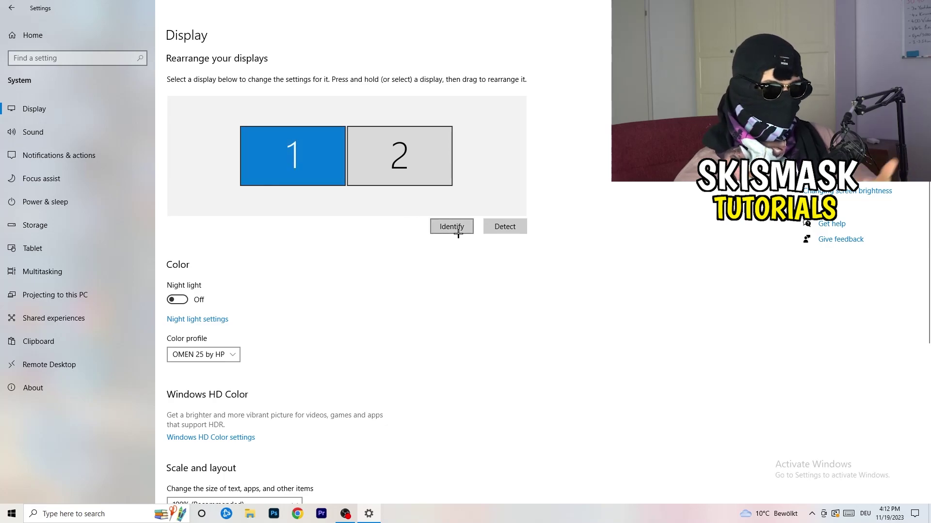
{"action": "scroll", "coordinate": [304, 232], "scroll_direction": "down", "scroll_amount": 5}
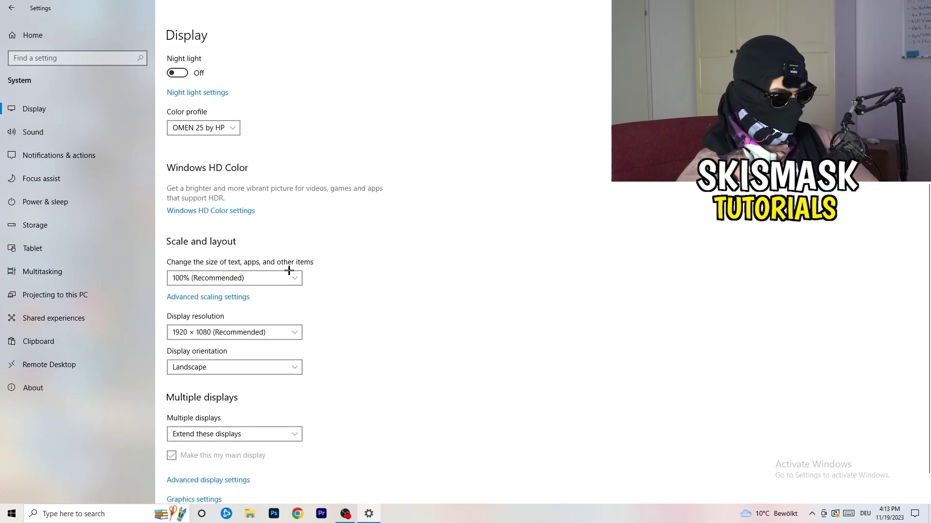
{"action": "left_click", "coordinate": [268, 281]}
{"action": "left_click", "coordinate": [482, 299]}
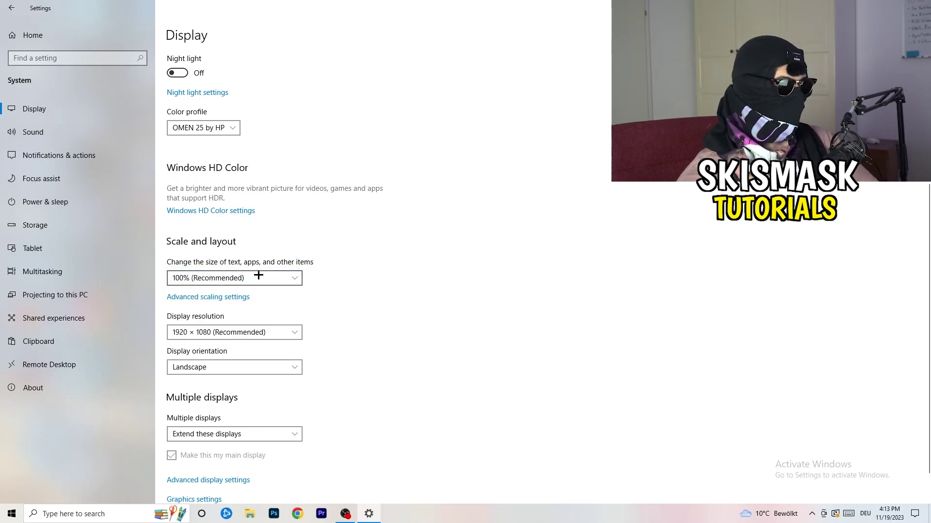
{"action": "left_click", "coordinate": [285, 279]}
{"action": "left_click", "coordinate": [423, 300]}
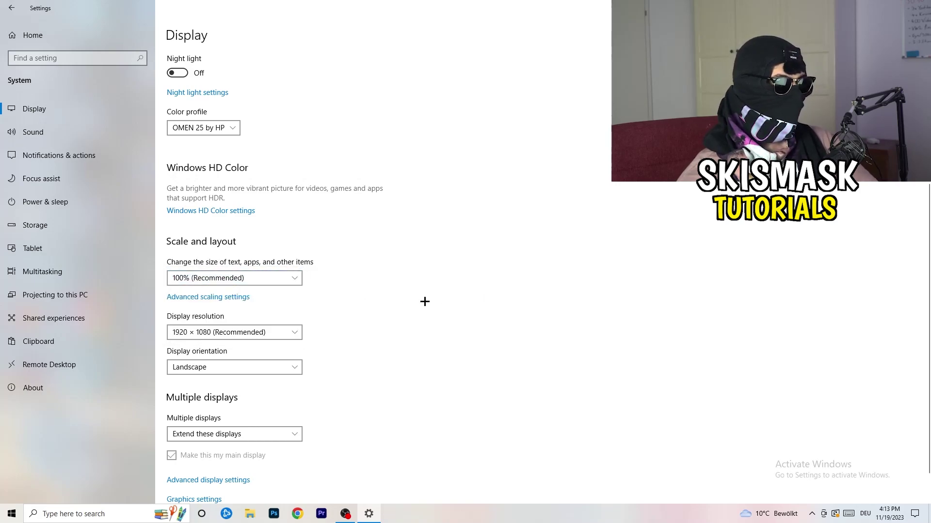
Step: Review the available display resolution options without choosing a different one
{"action": "scroll", "coordinate": [398, 300], "scroll_direction": "down", "scroll_amount": 2}
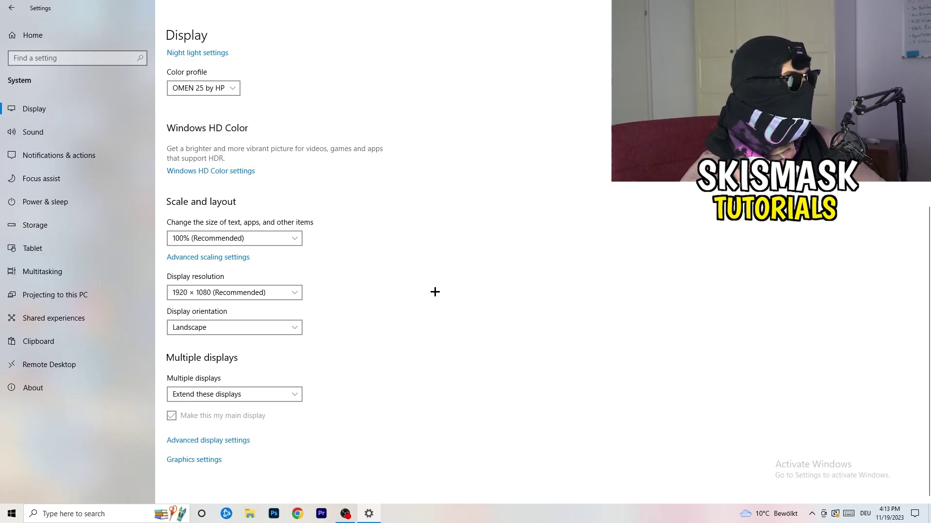
{"action": "left_click", "coordinate": [293, 293]}
{"action": "left_click", "coordinate": [367, 275]}
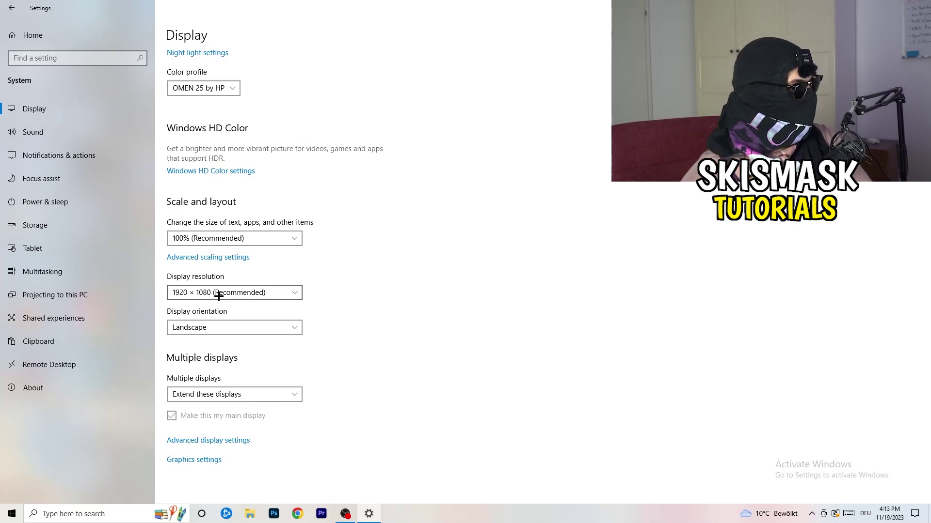
Step: Open the additional power options from Power & sleep, review the preferred and additional power plans, and close the Power Options window
{"action": "left_click", "coordinate": [59, 202]}
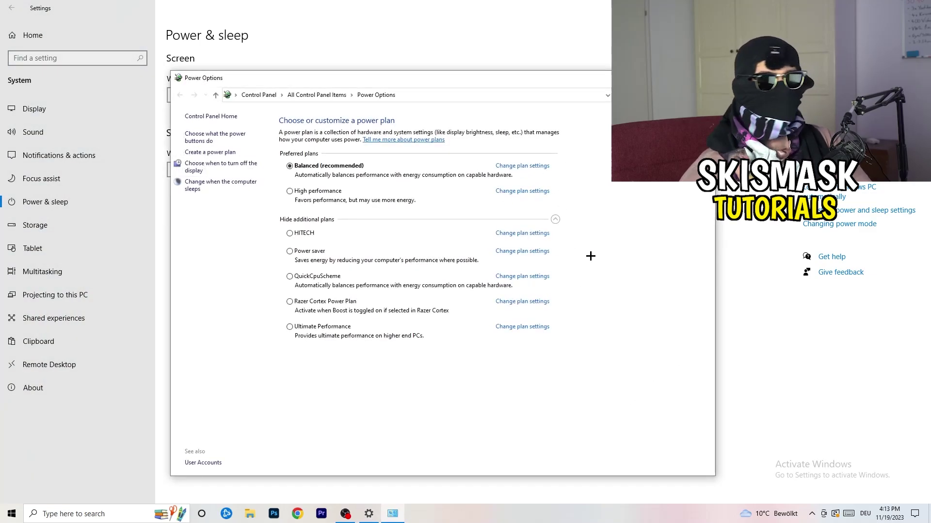
{"action": "left_click", "coordinate": [555, 220]}
{"action": "left_click", "coordinate": [555, 219]}
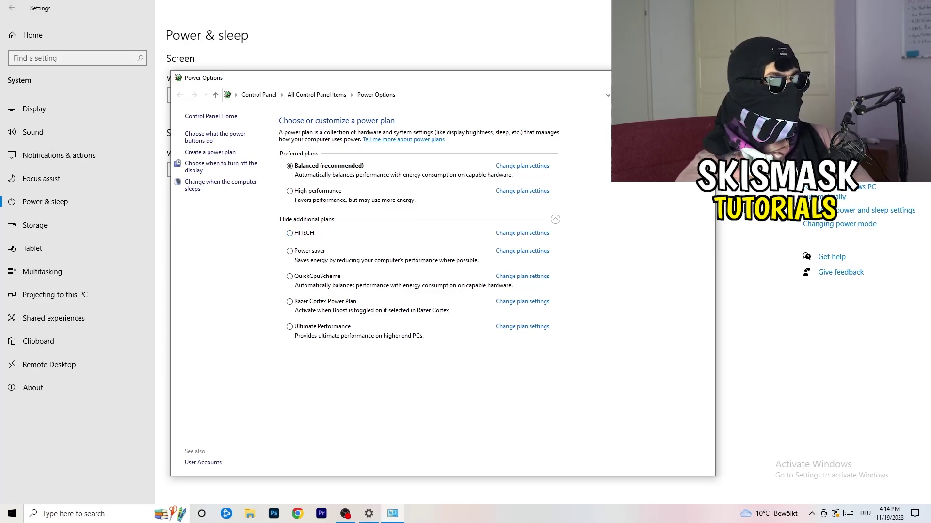
{"action": "key", "text": "alt+F4"}
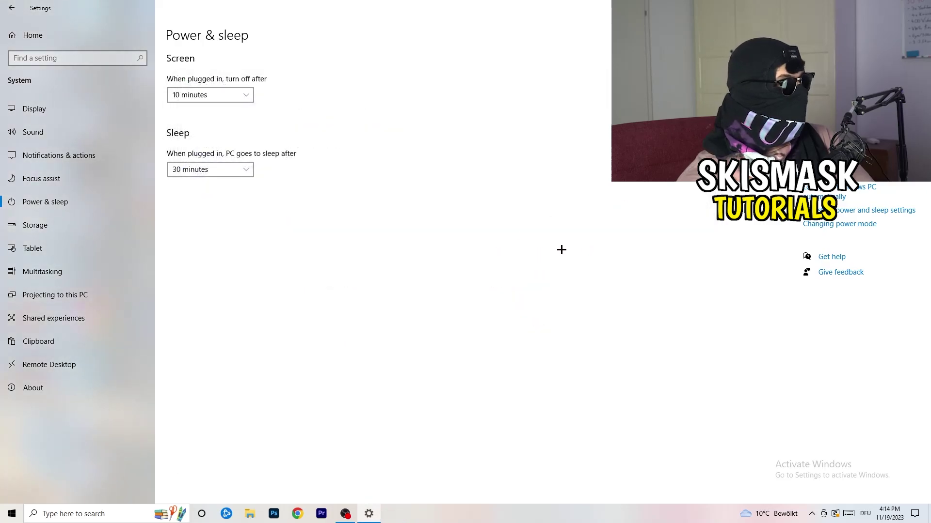
Step: Open the Storage Sense configuration in the Storage settings and review how often it can run
{"action": "left_click", "coordinate": [96, 230]}
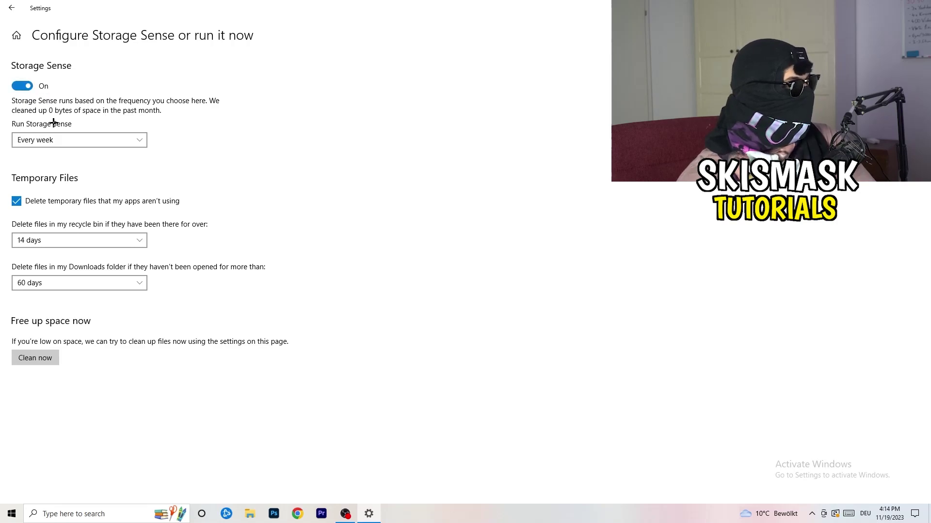
{"action": "left_click", "coordinate": [76, 140]}
{"action": "left_click", "coordinate": [107, 133]}
{"action": "left_click", "coordinate": [67, 140]}
{"action": "left_click", "coordinate": [66, 140]}
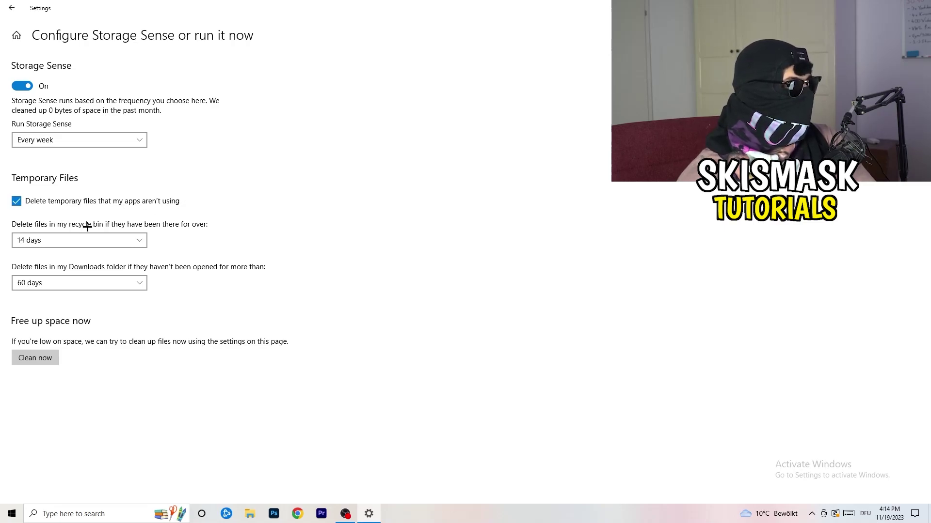
Step: Review the Storage Sense deletion intervals for the recycle bin and the Downloads folder
{"action": "left_click", "coordinate": [193, 228]}
{"action": "left_click", "coordinate": [400, 221]}
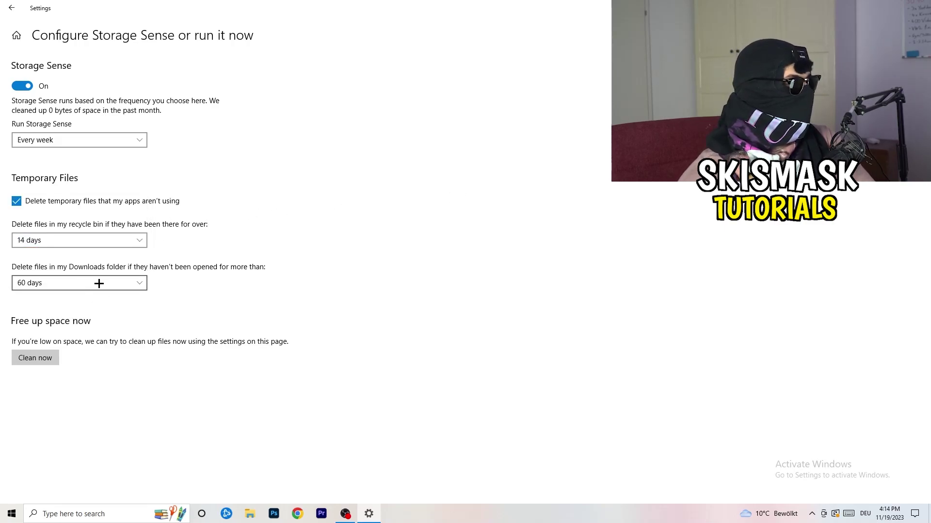
{"action": "left_click", "coordinate": [125, 283]}
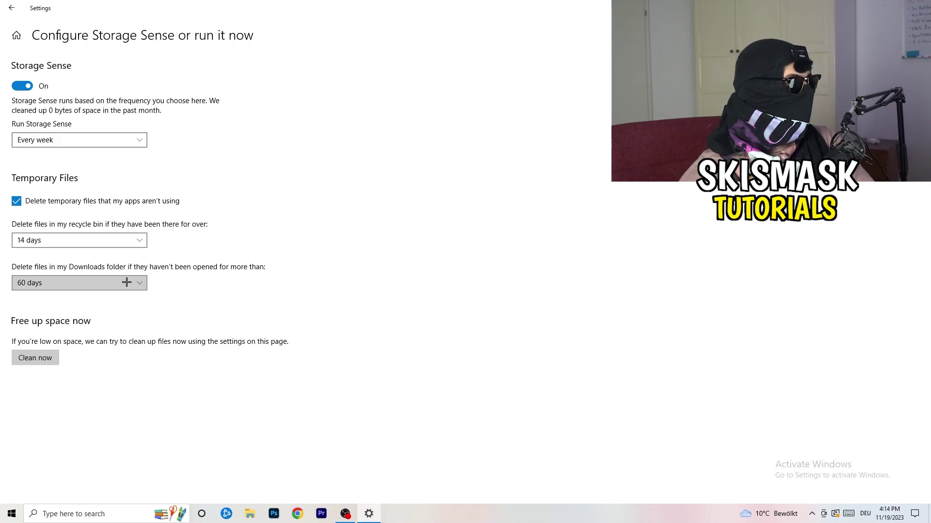
{"action": "left_click", "coordinate": [443, 219]}
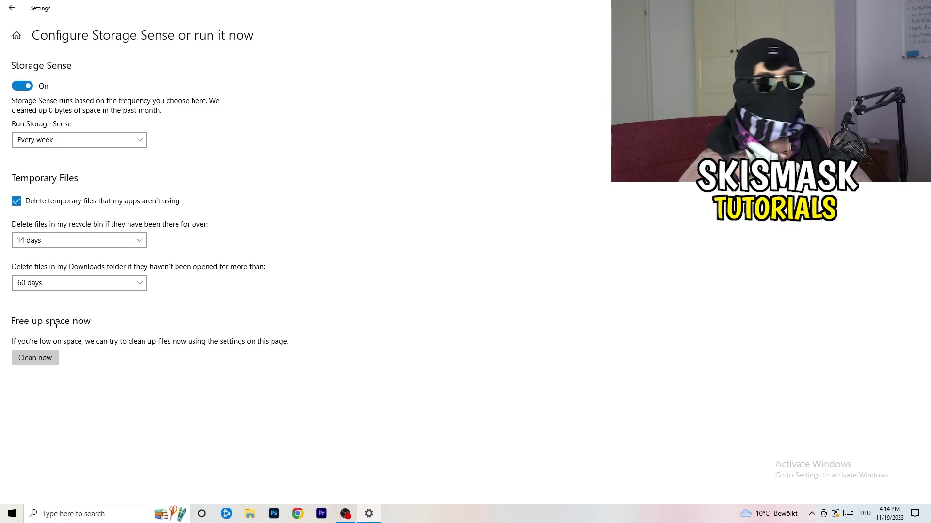
Step: Examine the Xbox Game Bar, Captures and Game Mode pages of the Gaming settings, and close Settings
{"action": "left_click", "coordinate": [3, 4]}
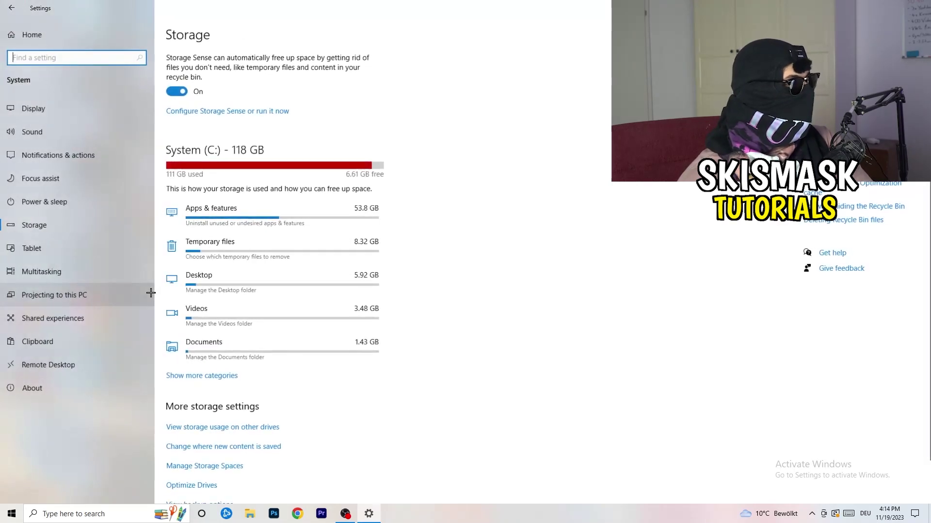
{"action": "left_click", "coordinate": [5, 6]}
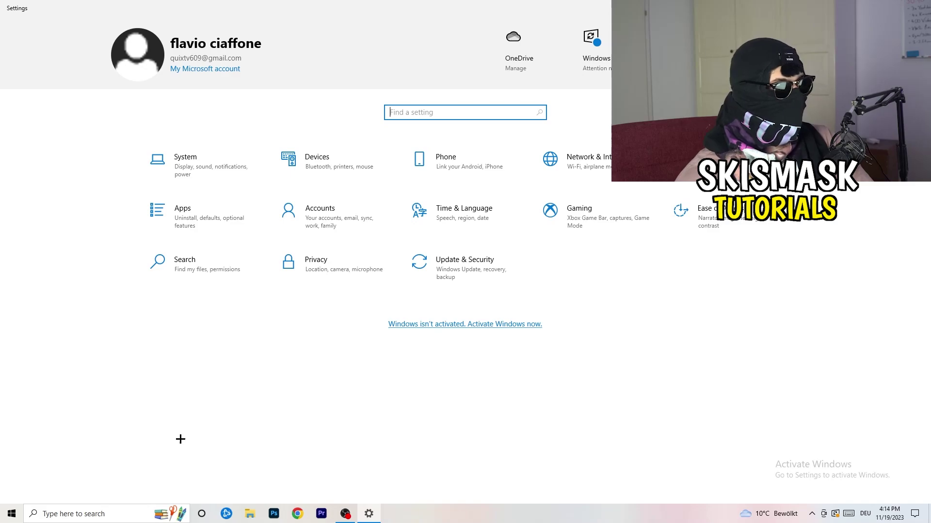
{"action": "left_click", "coordinate": [617, 216]}
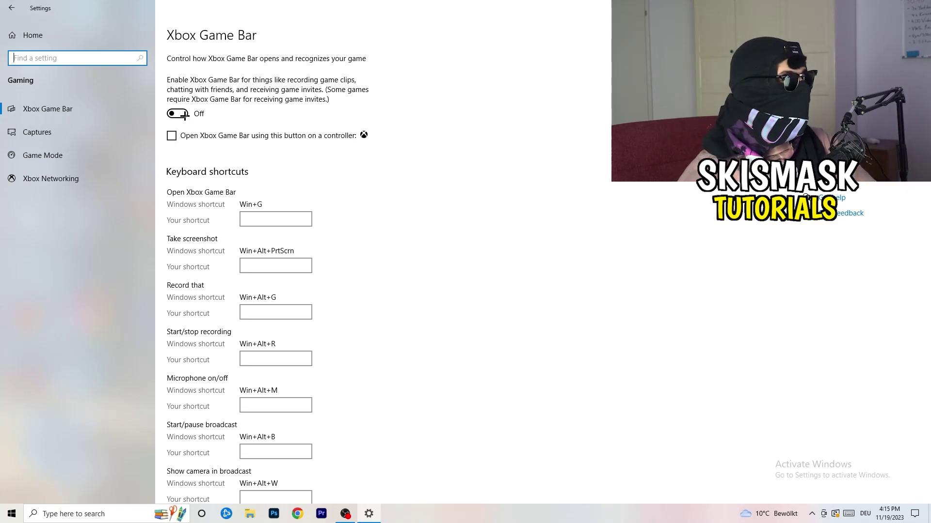
{"action": "left_click", "coordinate": [131, 137]}
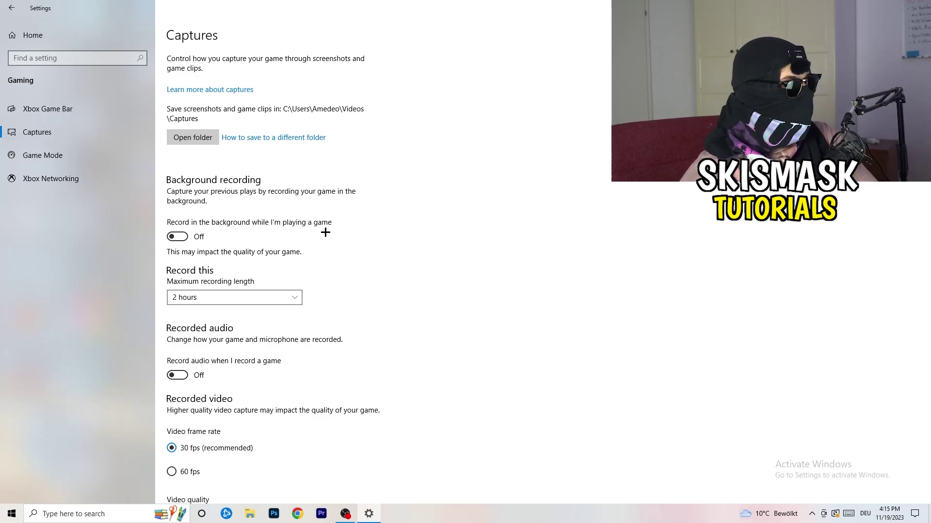
{"action": "scroll", "coordinate": [301, 236], "scroll_direction": "down", "scroll_amount": 3}
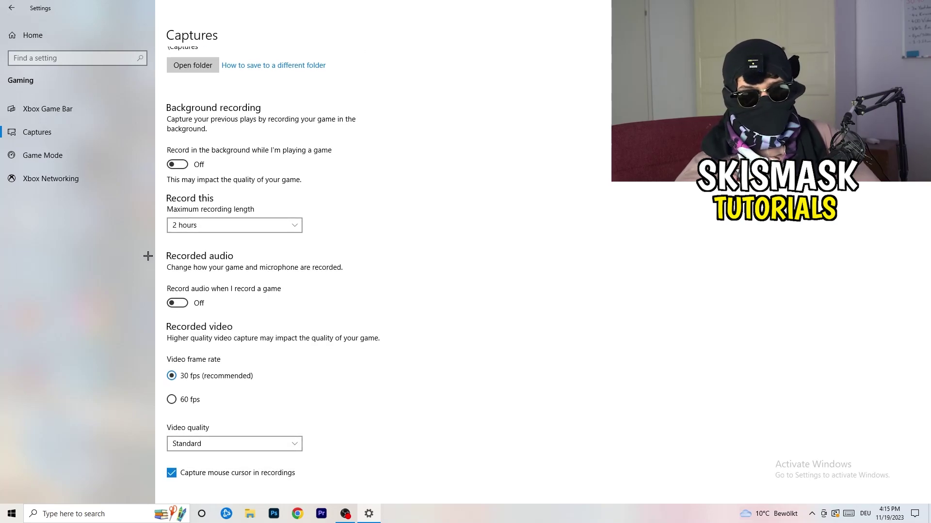
{"action": "left_click", "coordinate": [84, 162]}
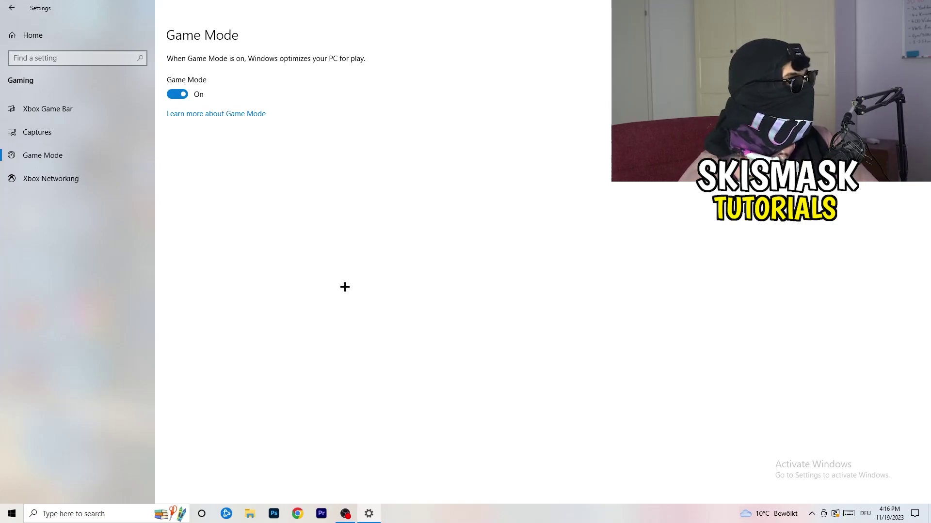
{"action": "key", "text": "alt+F4"}
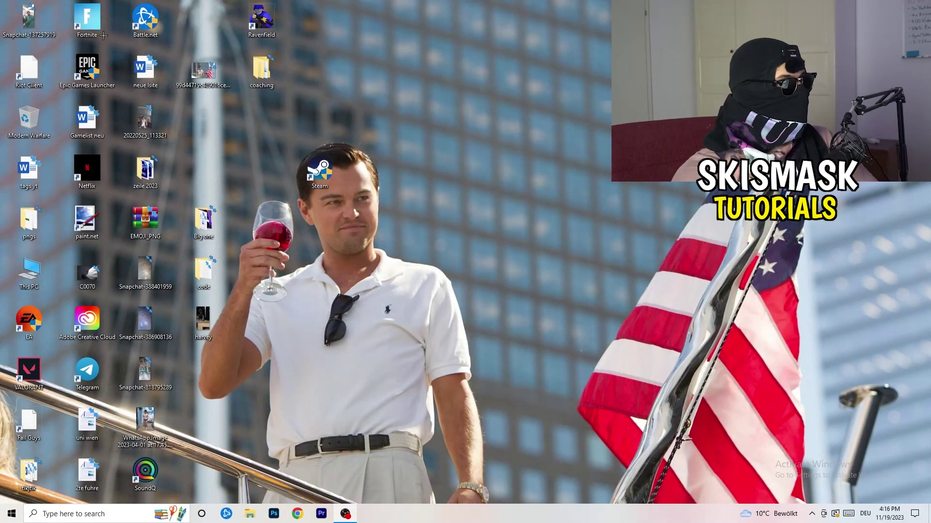
Step: Move the Steam desktop shortcut to an empty spot beside the man's head in the wallpaper and open its properties
{"action": "left_click_drag", "start_coordinate": [322, 182], "coordinate": [438, 171]}
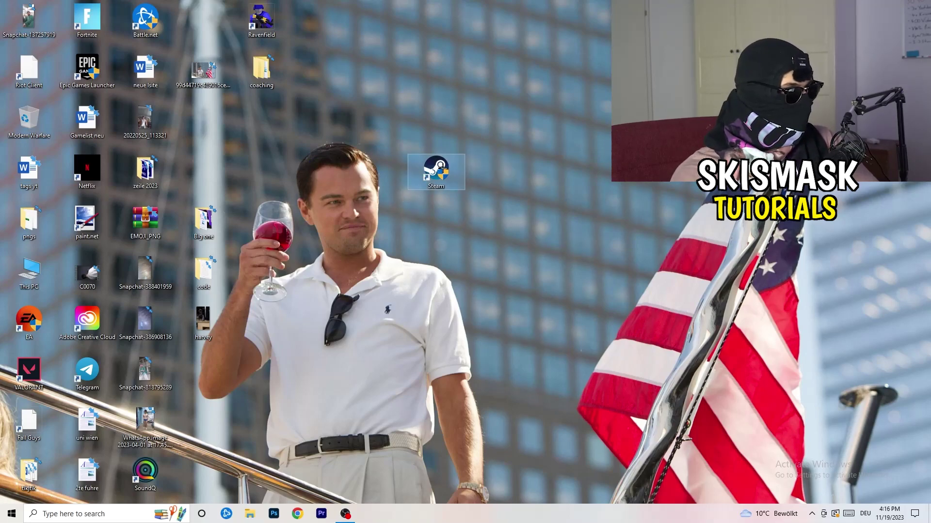
{"action": "right_click", "coordinate": [443, 170]}
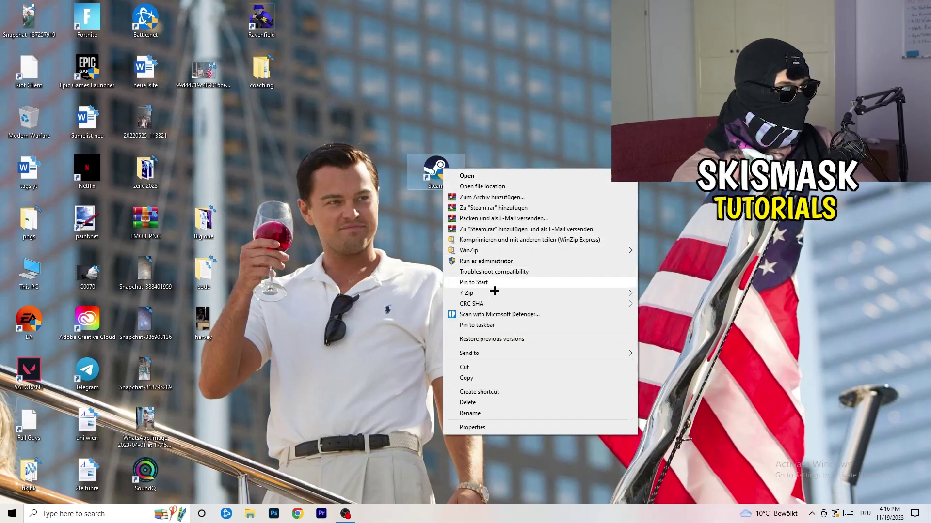
{"action": "left_click", "coordinate": [499, 429]}
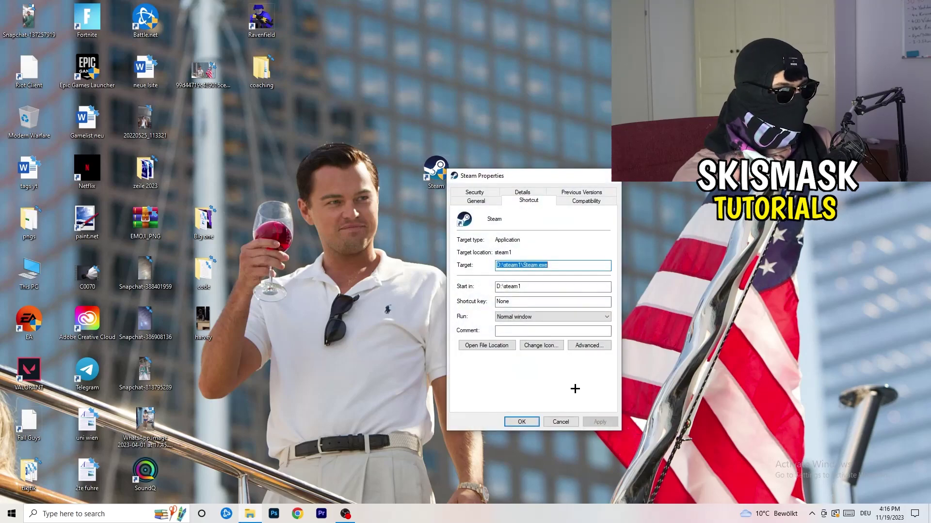
{"action": "left_click_drag", "start_coordinate": [507, 177], "coordinate": [328, 85]}
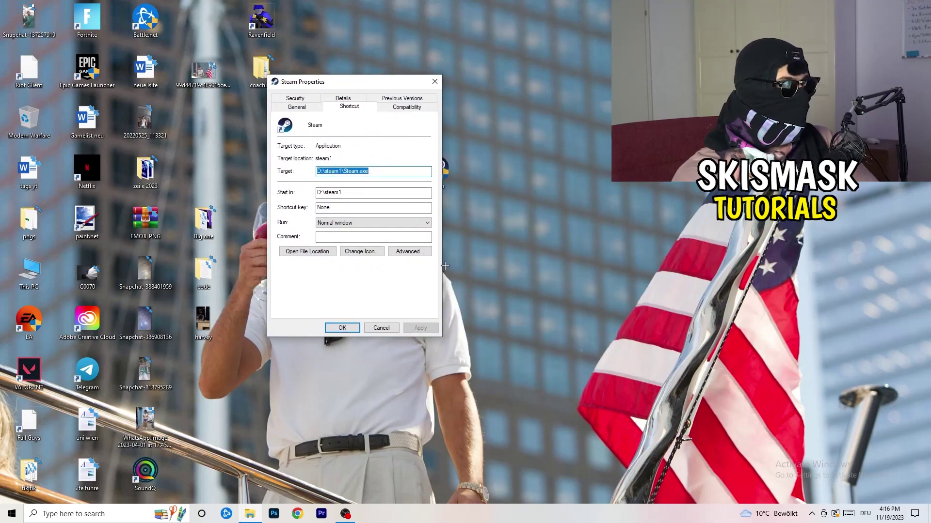
Step: Review the Steam shortcut's compatibility mode and launch settings, and close its properties with the current options accepted
{"action": "left_click", "coordinate": [389, 106]}
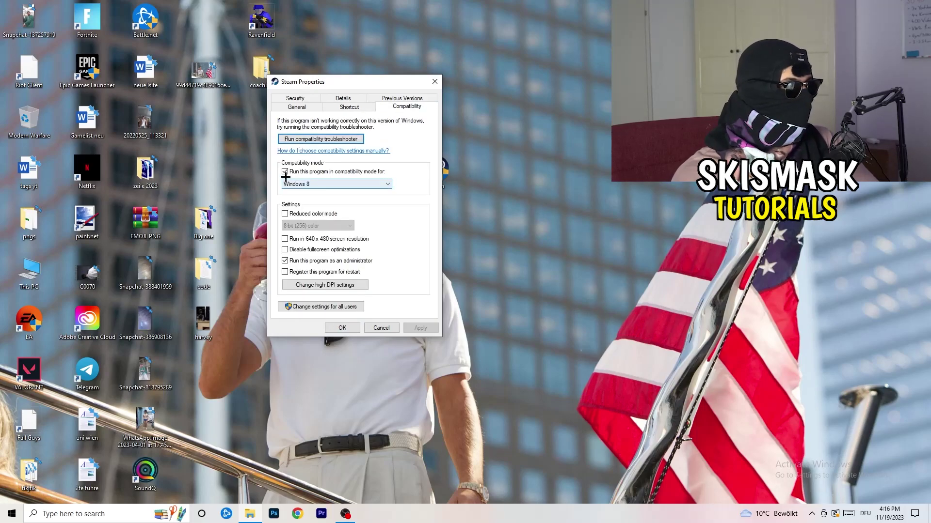
{"action": "left_click", "coordinate": [374, 183]}
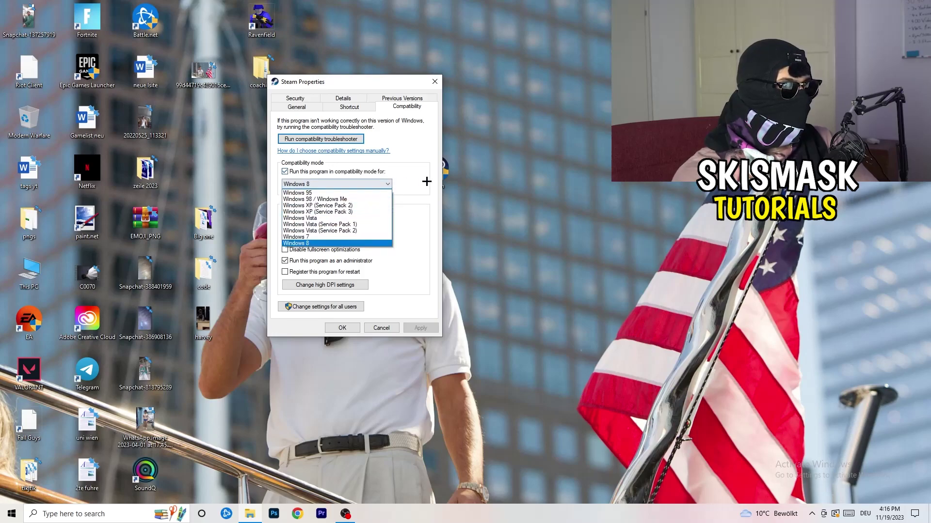
{"action": "left_click", "coordinate": [428, 179]}
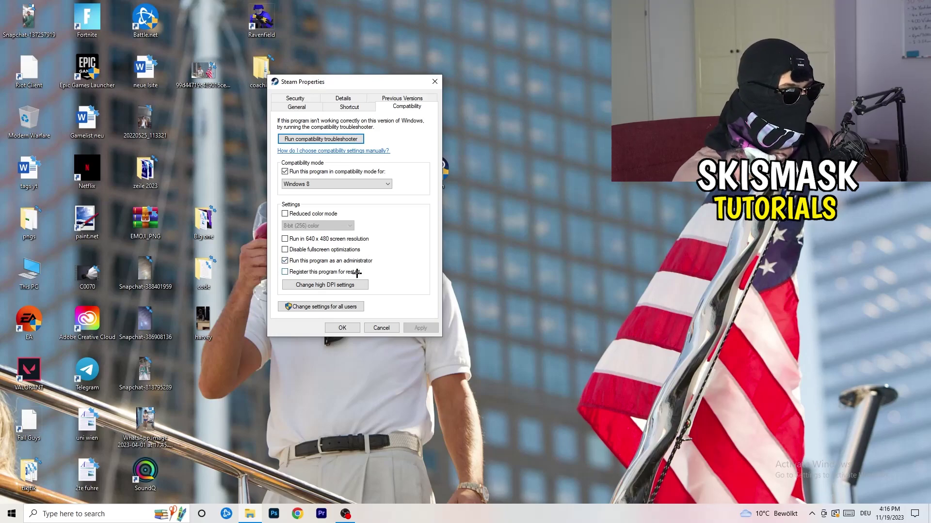
{"action": "left_click", "coordinate": [343, 328]}
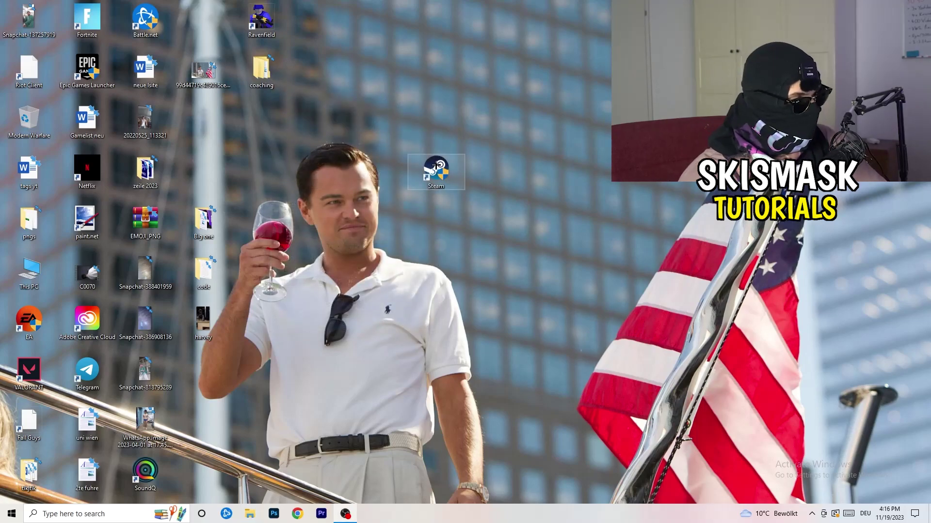
{"action": "left_click_drag", "start_coordinate": [436, 171], "coordinate": [494, 170]}
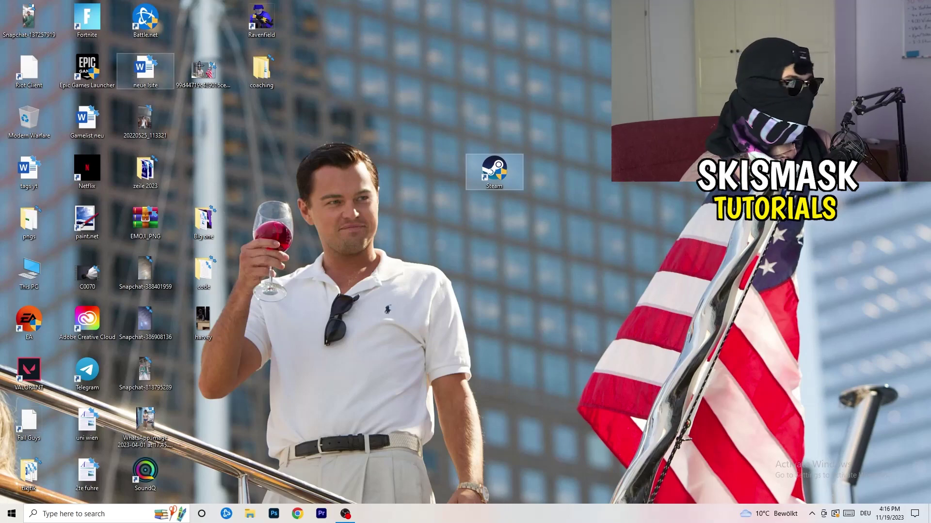
{"action": "left_click_drag", "start_coordinate": [491, 170], "coordinate": [432, 170]}
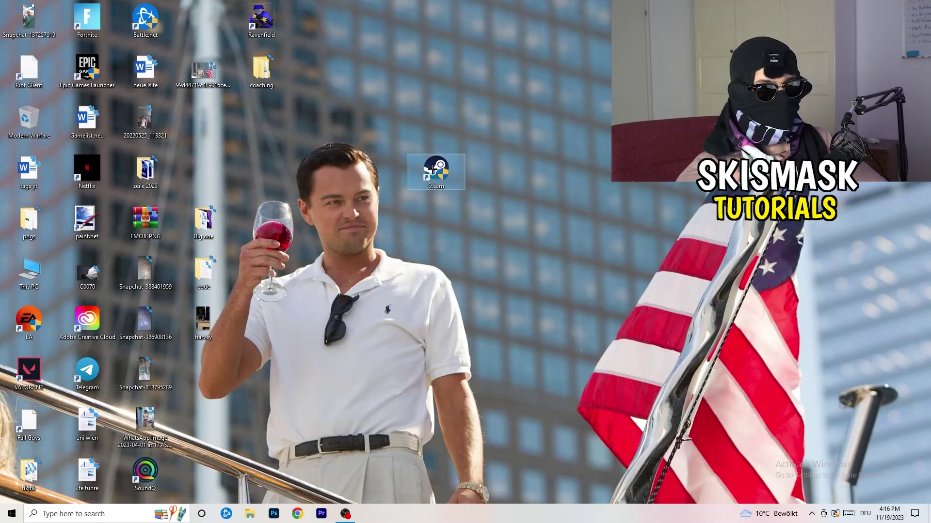
Step: Review the compatibility settings in the Steam desktop shortcut's properties, and close the properties without applying anything
{"action": "right_click", "coordinate": [433, 170]}
{"action": "left_click", "coordinate": [499, 426]}
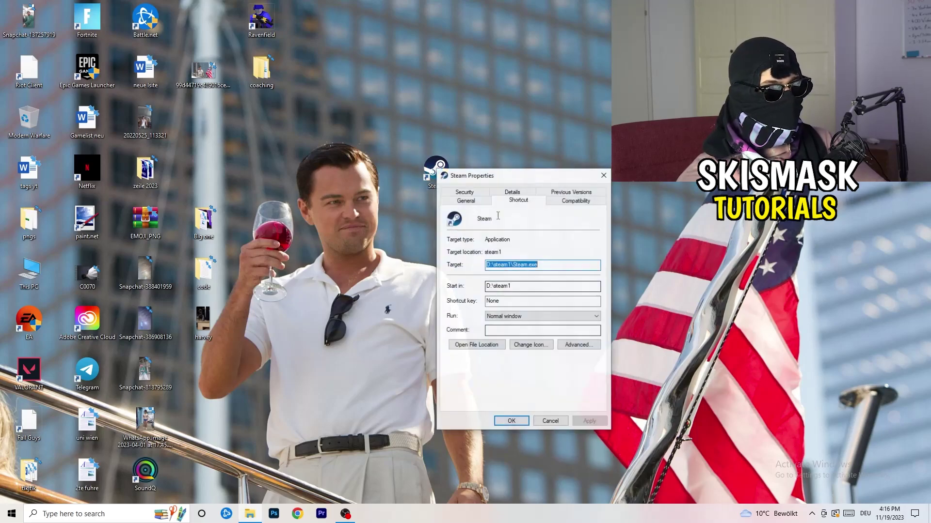
{"action": "left_click", "coordinate": [576, 199]}
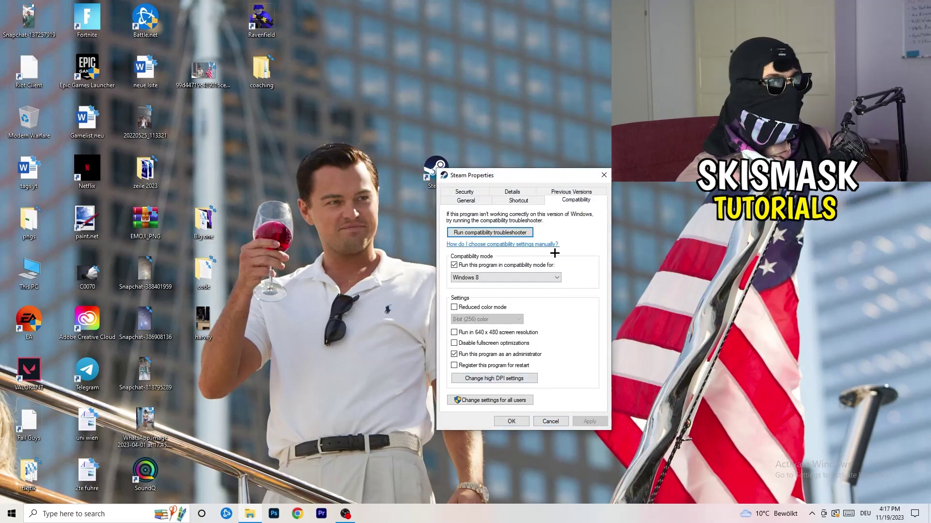
{"action": "left_click", "coordinate": [605, 174]}
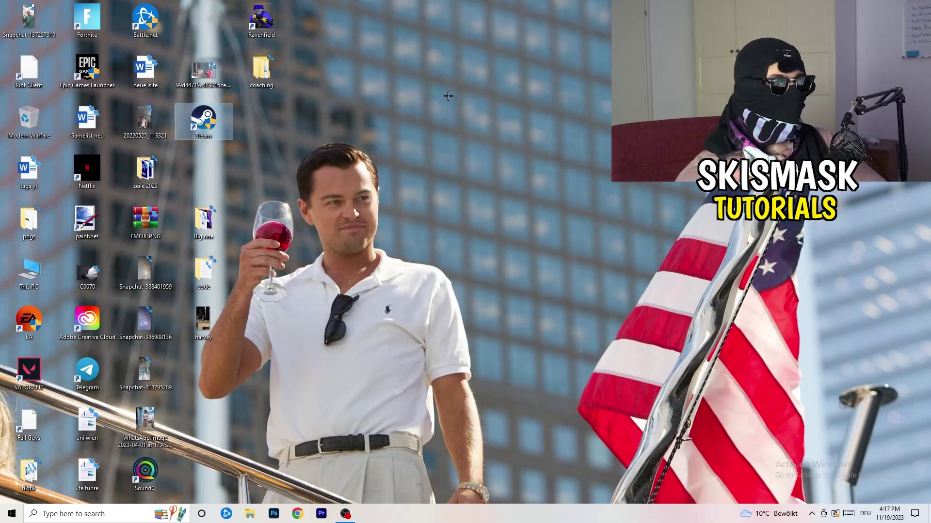
Step: Open Task Manager and check the Set priority option for a Creative Cloud UI Helper process in the detailed process list
{"action": "left_click_drag", "start_coordinate": [480, 513], "coordinate": [468, 498]}
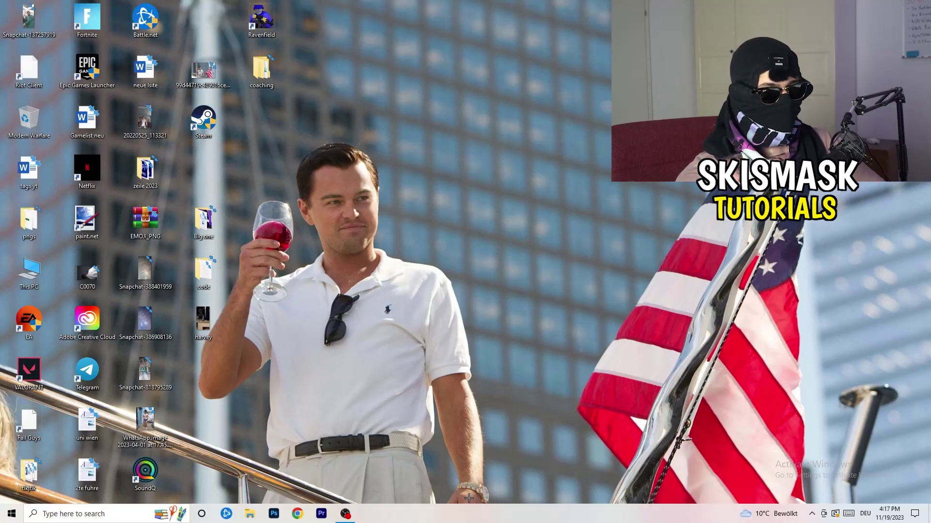
{"action": "right_click", "coordinate": [443, 519]}
{"action": "left_click", "coordinate": [489, 474]}
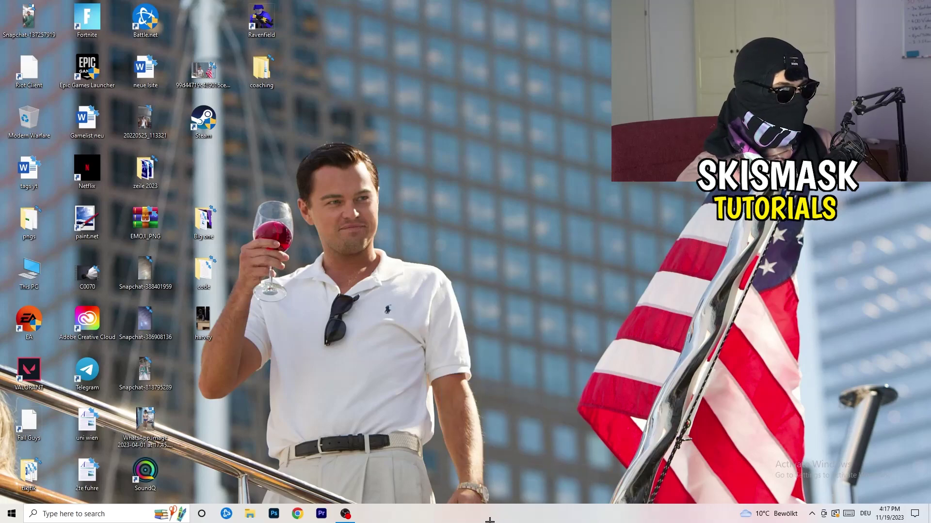
{"action": "left_click", "coordinate": [537, 22]}
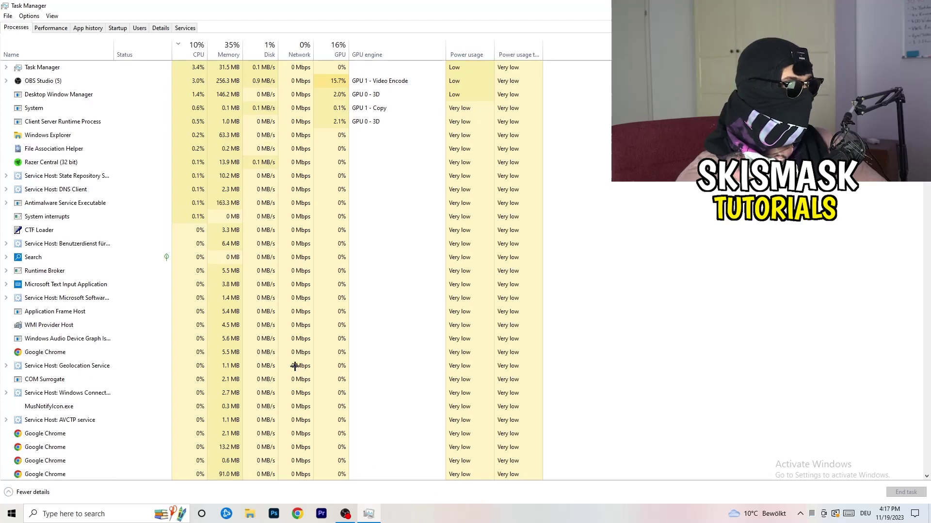
{"action": "left_click", "coordinate": [160, 28]}
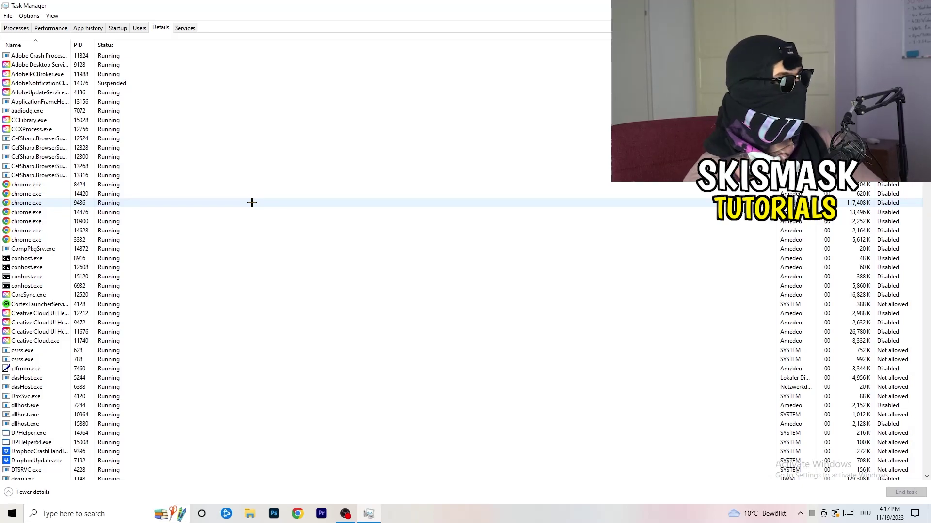
{"action": "right_click", "coordinate": [37, 314]}
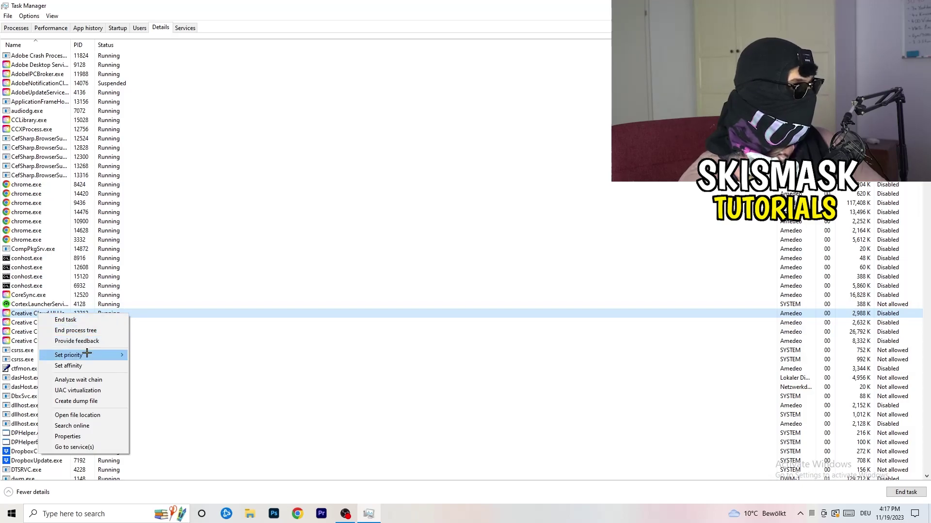
{"action": "mouse_move", "coordinate": [87, 354]}
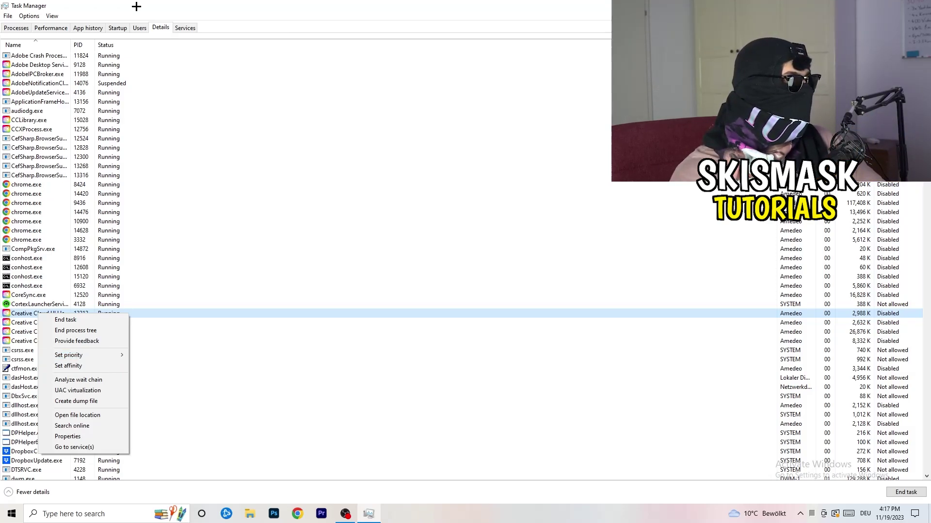
Step: Examine the list of startup programs and bring up the available actions for the Windows Security notification entry
{"action": "left_click", "coordinate": [118, 27]}
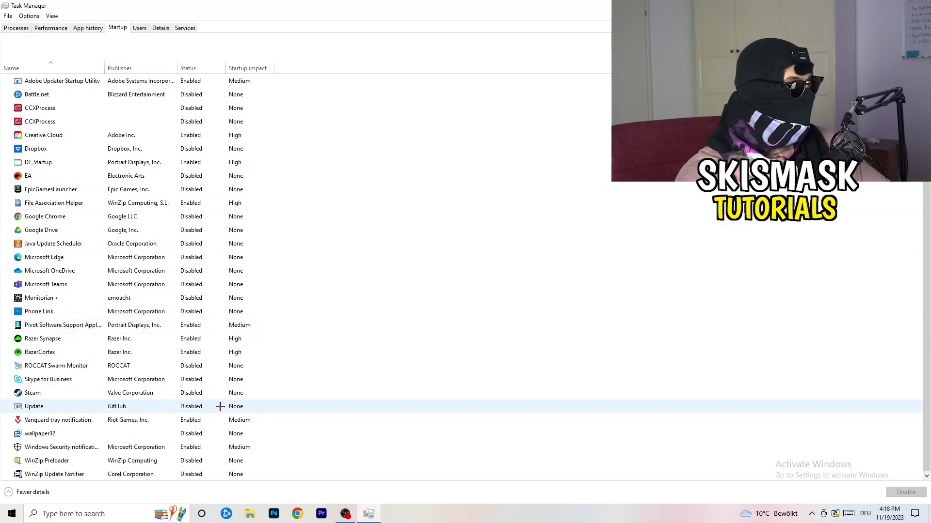
{"action": "right_click", "coordinate": [198, 446]}
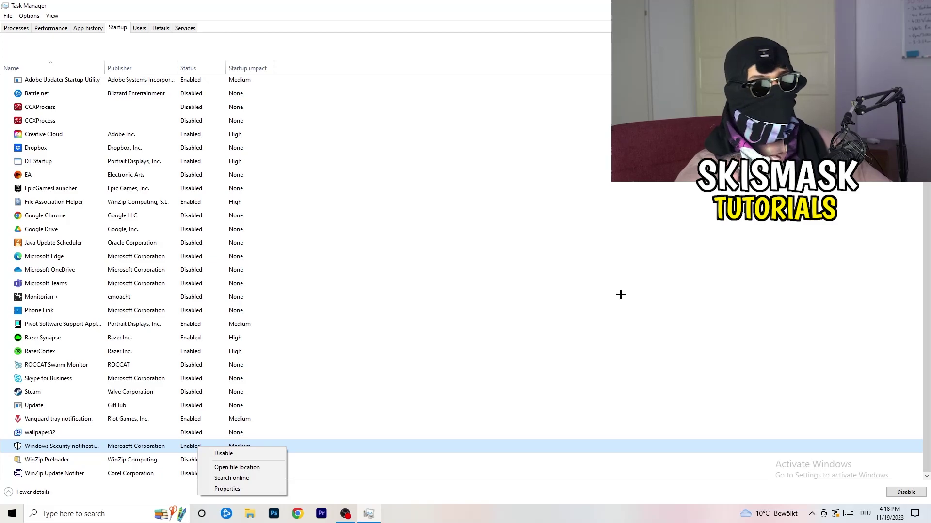
Step: Look through the running processes and sort them by GPU usage, highest first
{"action": "left_click", "coordinate": [5, 29]}
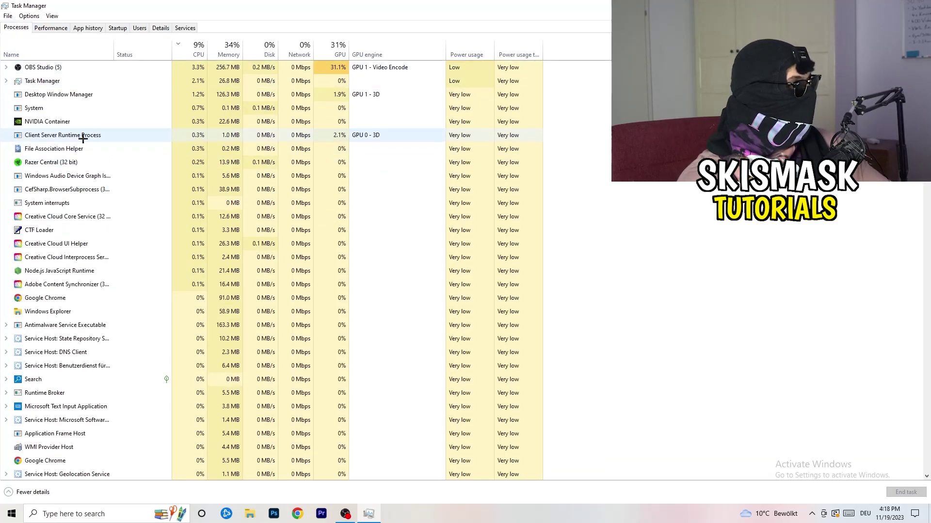
{"action": "scroll", "coordinate": [165, 144], "scroll_direction": "down", "scroll_amount": 7}
{"action": "scroll", "coordinate": [199, 141], "scroll_direction": "up", "scroll_amount": 7}
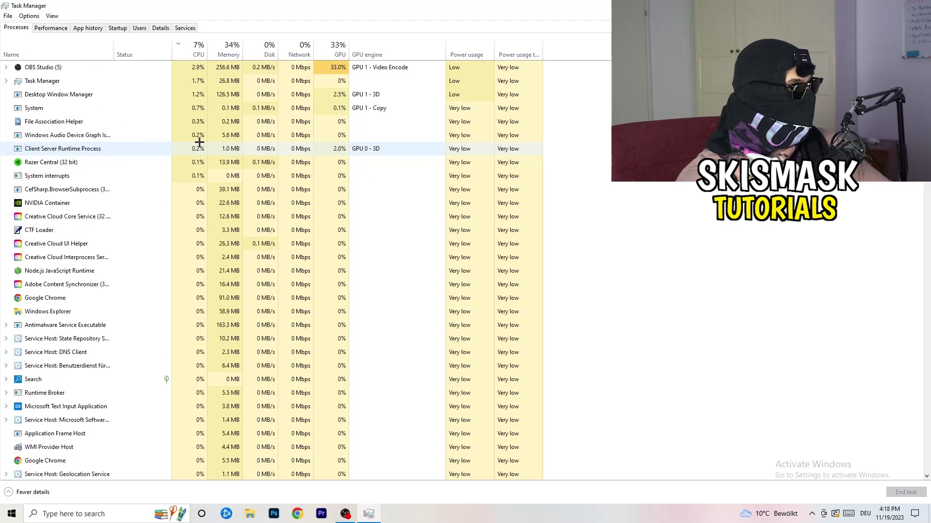
{"action": "left_click", "coordinate": [332, 53]}
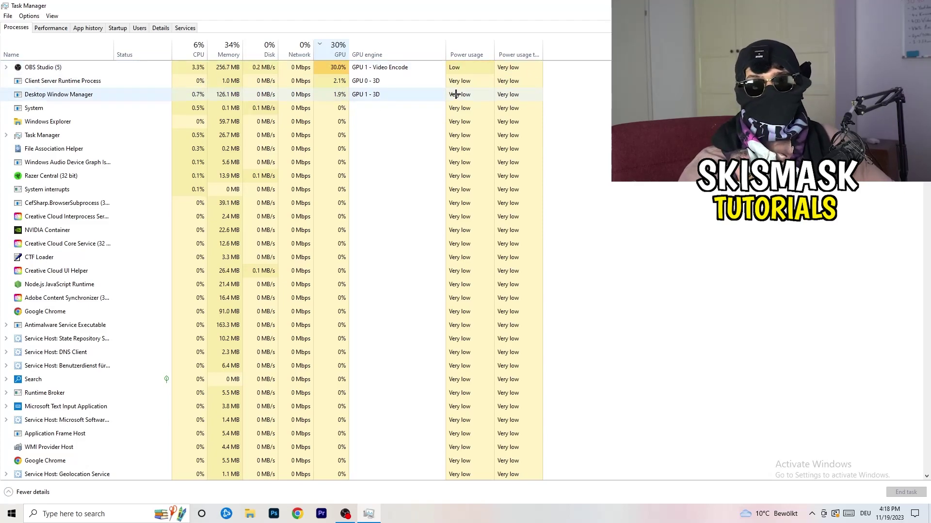
Step: Check the End task option for the OBS Studio process without ending it, and close Task Manager
{"action": "right_click", "coordinate": [317, 70]}
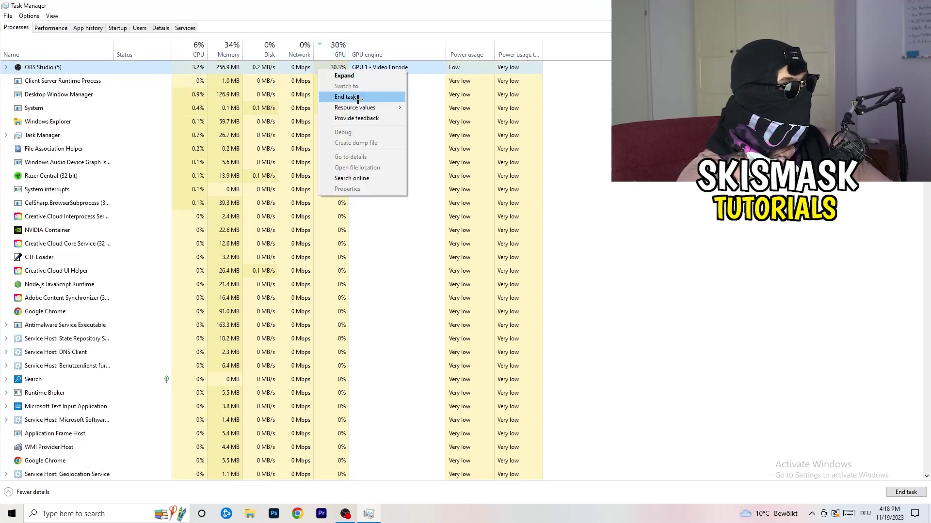
{"action": "key", "text": "Escape"}
{"action": "key", "text": "alt+F4"}
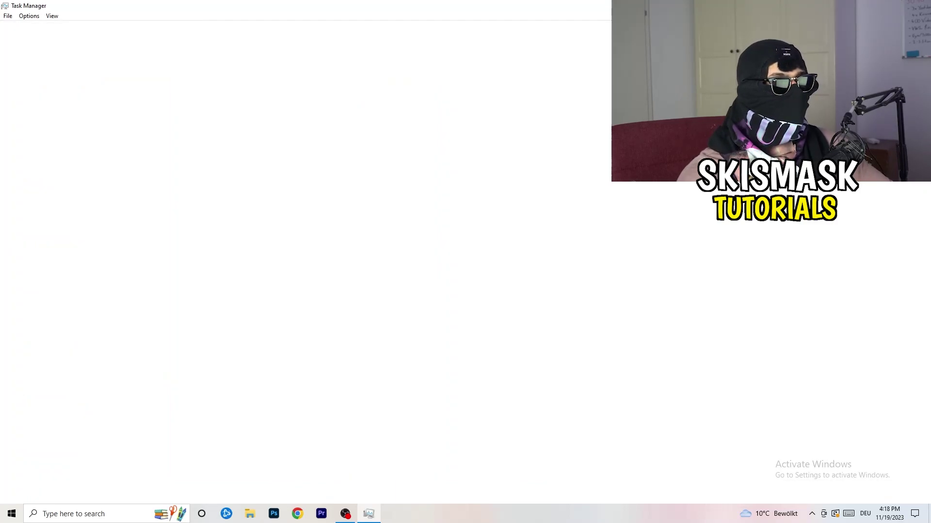